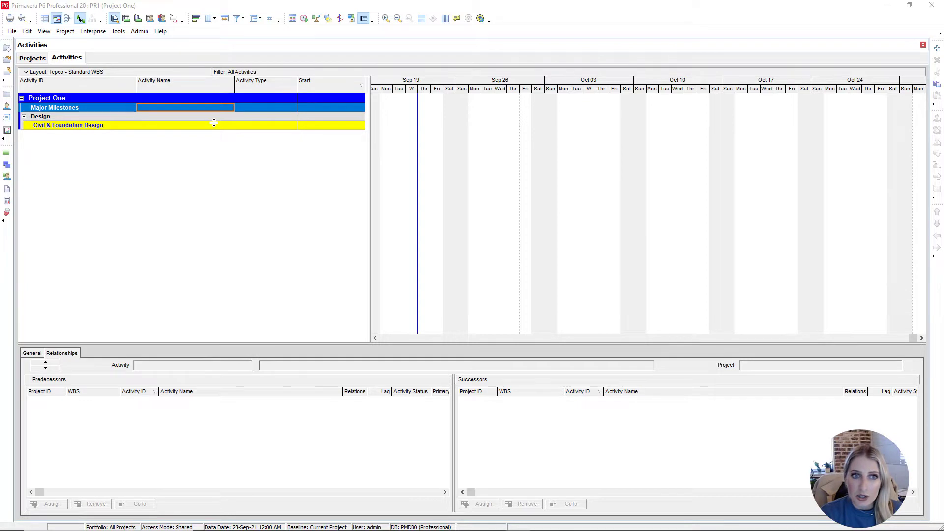
# Add a new activity named "Start Project" and keep it under the Major Milestones WBS
pyautogui.click(938, 50)
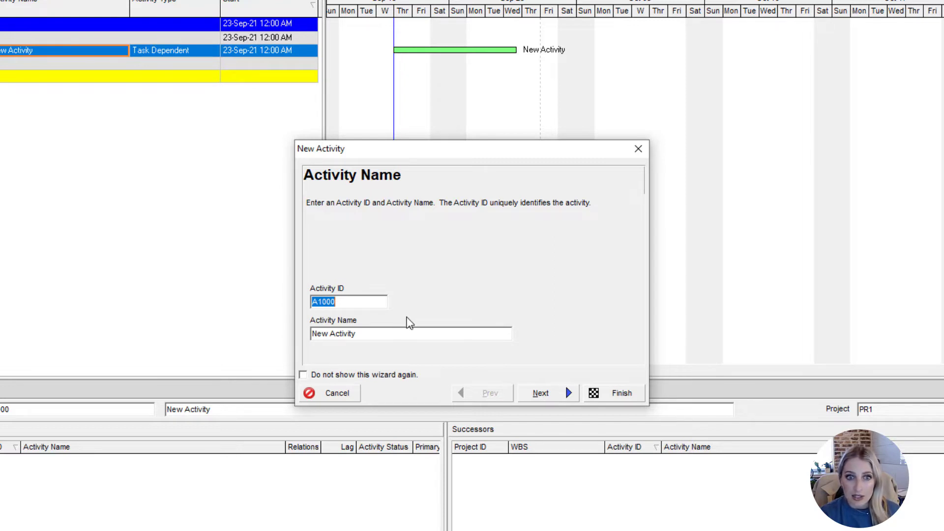
pyautogui.click(383, 331)
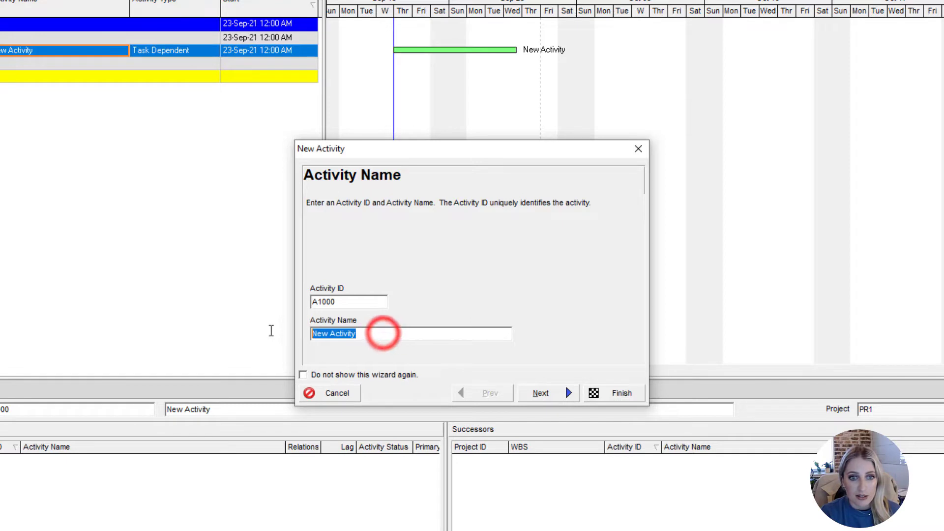
pyautogui.write('Start Project')
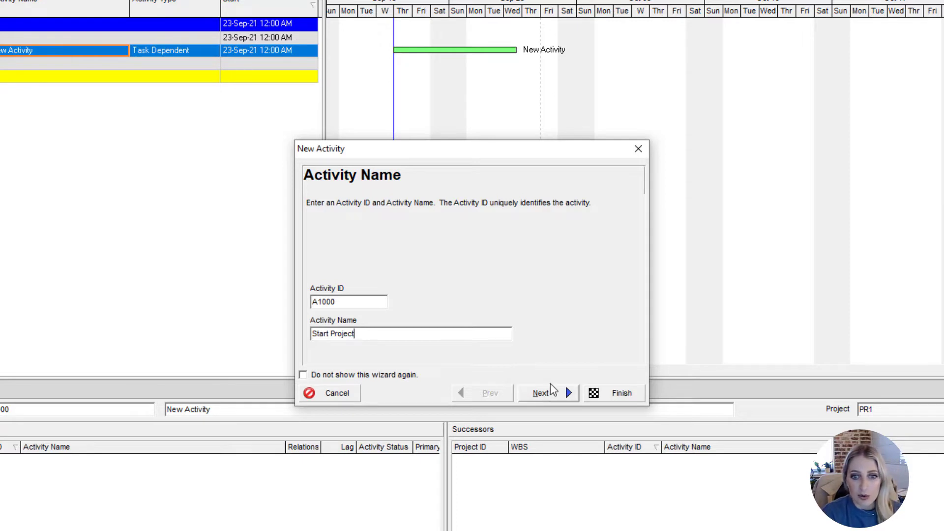
pyautogui.click(559, 393)
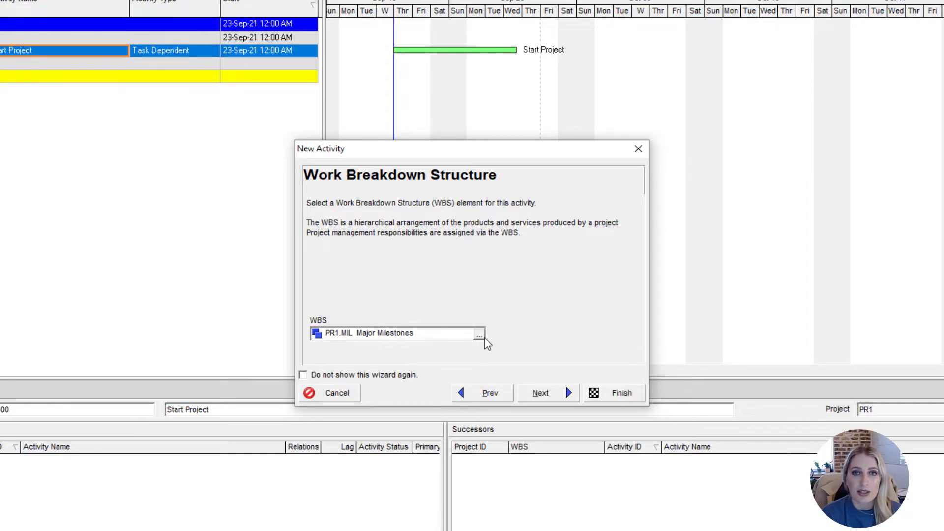
pyautogui.click(537, 400)
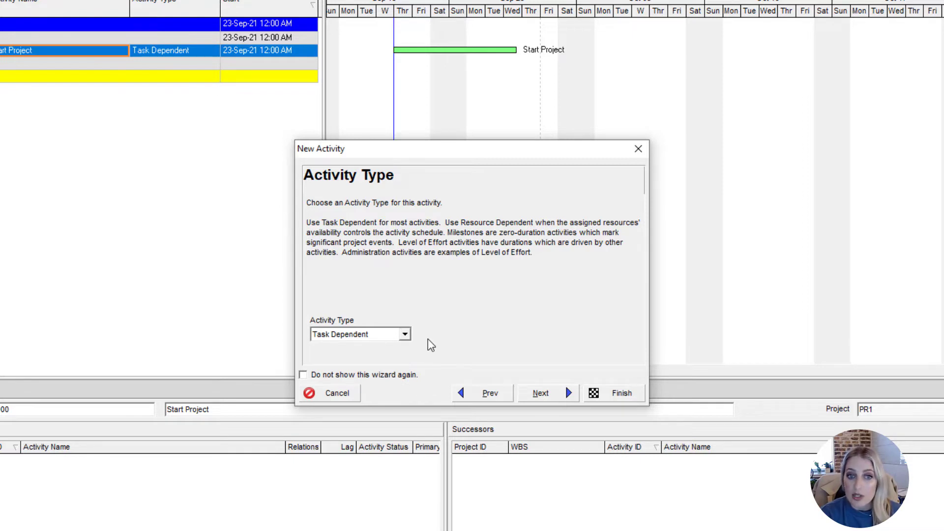
# Set the Start Project activity's type to Start Milestone, without configuring relationships or more details
pyautogui.click(404, 335)
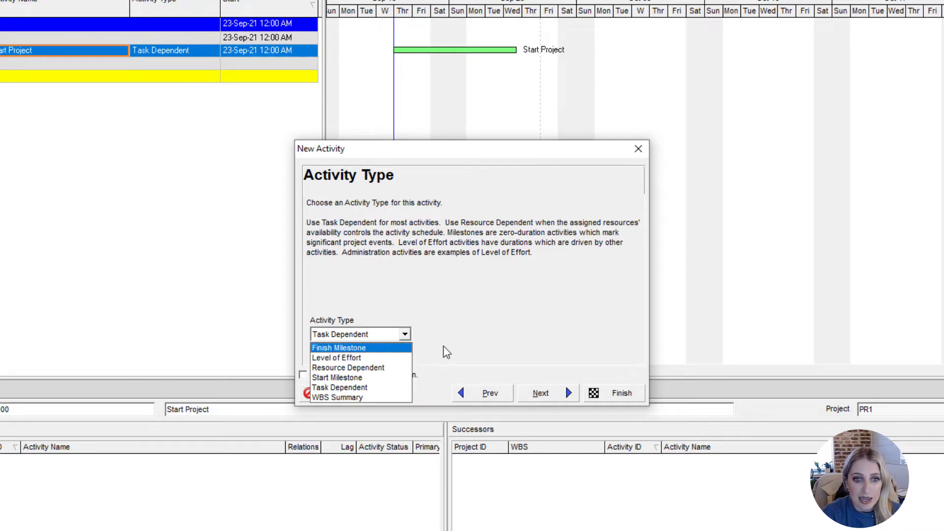
pyautogui.click(347, 377)
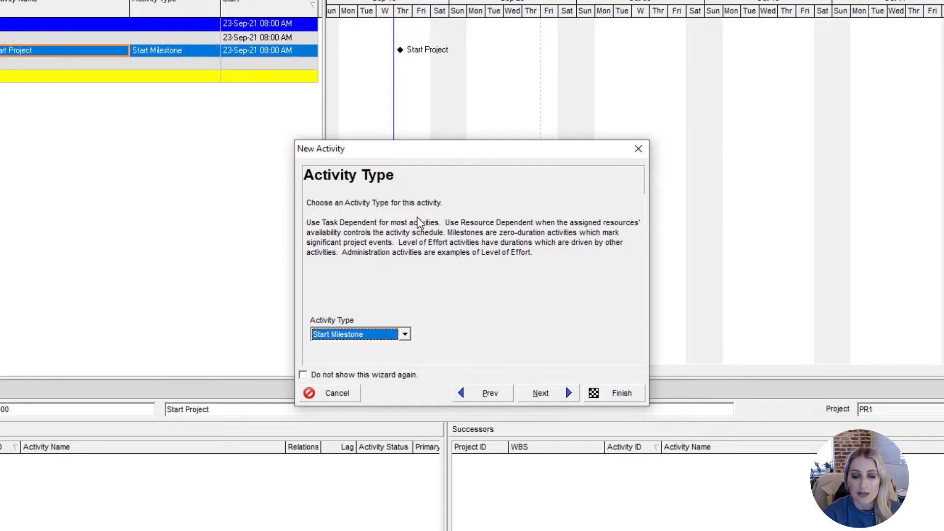
pyautogui.click(560, 392)
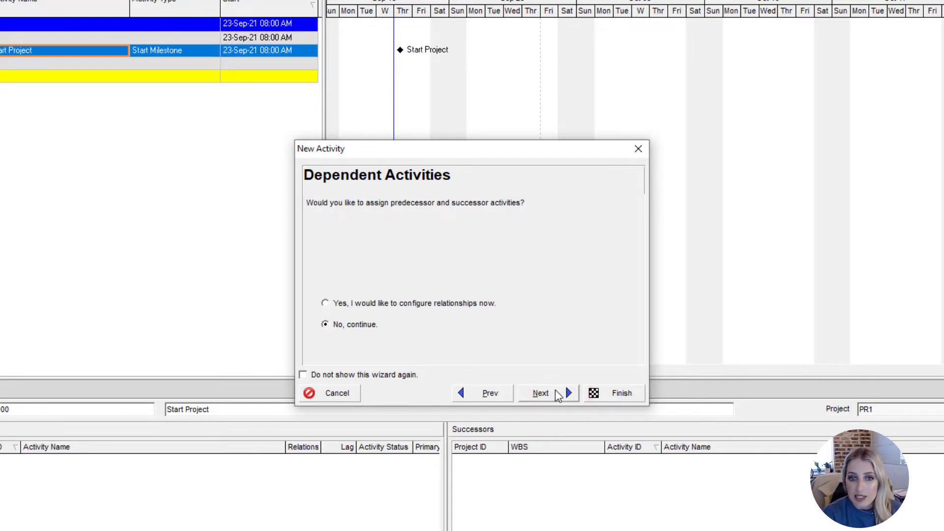
pyautogui.click(562, 396)
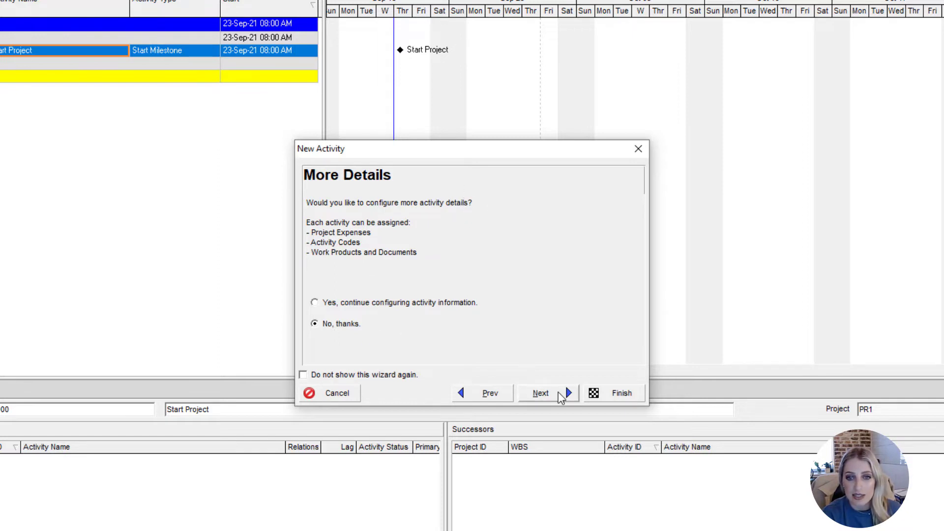
pyautogui.click(558, 391)
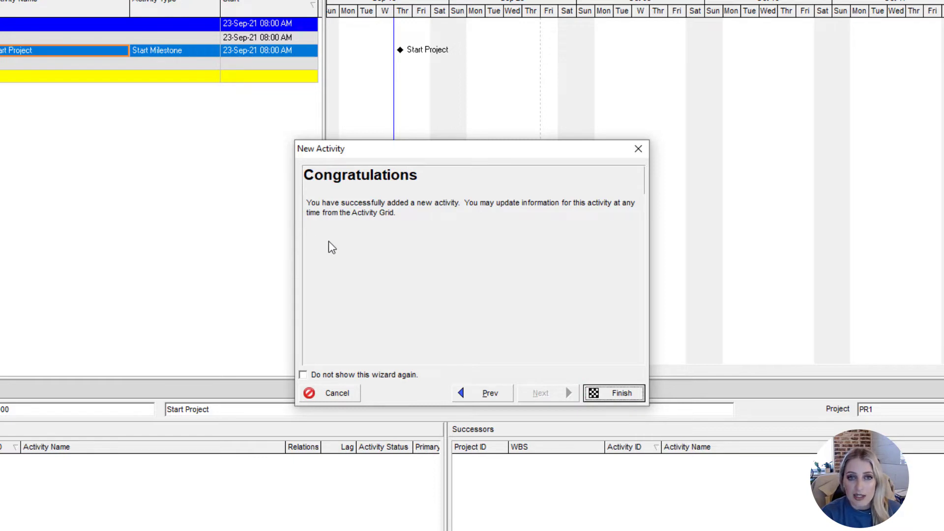
# Turn off the New Activity wizard for future activities and finish creating Start Project
pyautogui.click(304, 375)
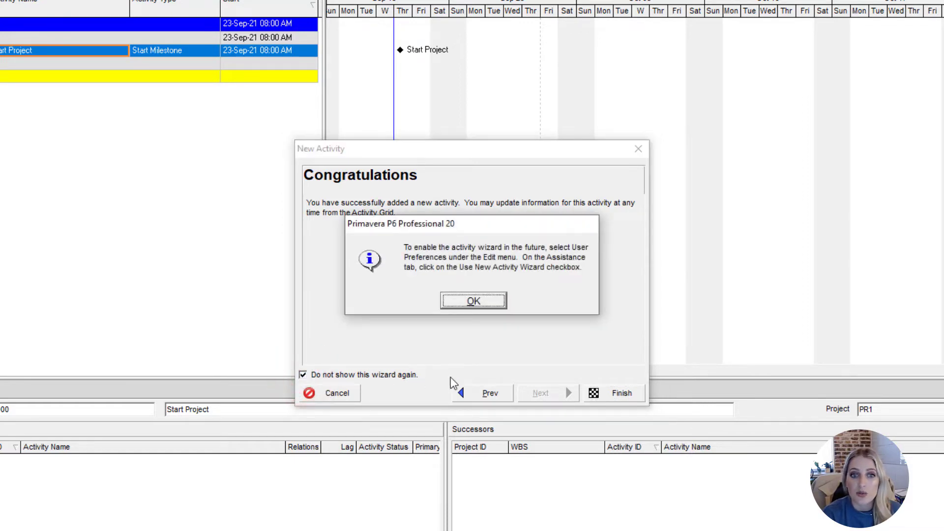
pyautogui.click(473, 301)
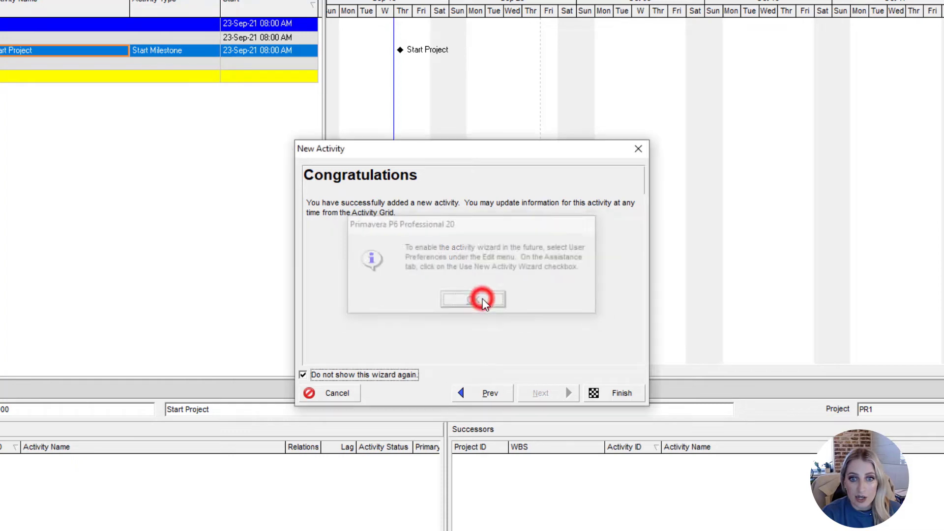
pyautogui.click(623, 393)
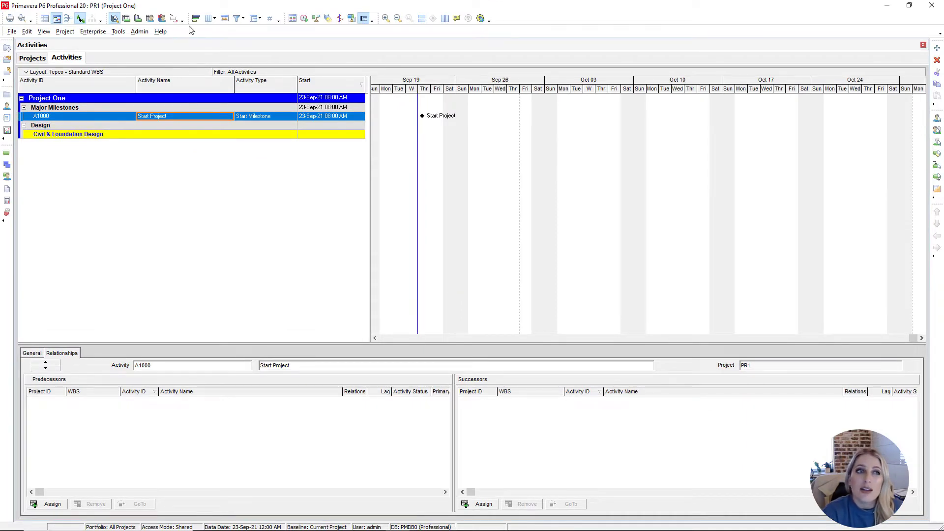
# Check the wizard options on the Assistance page of the user preferences, leaving them as they are
pyautogui.click(27, 32)
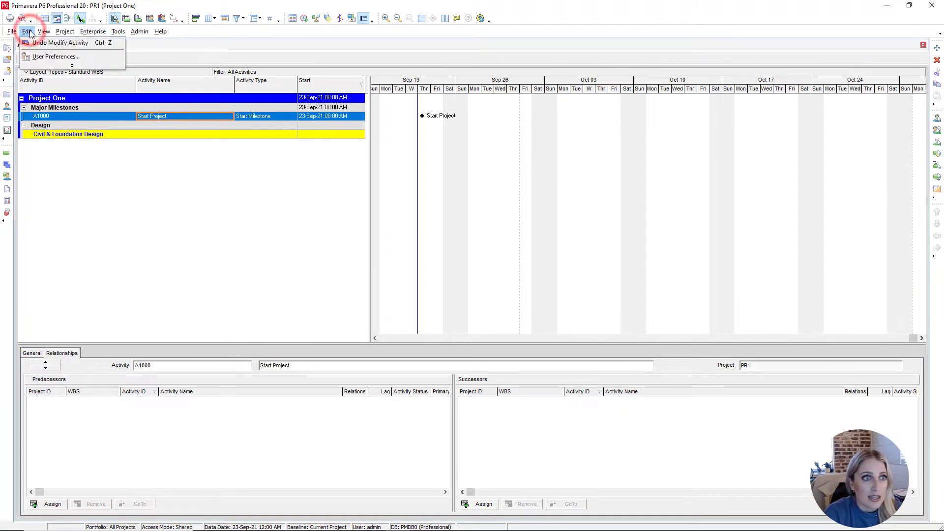
pyautogui.click(27, 31)
pyautogui.click(27, 32)
pyautogui.click(27, 32)
pyautogui.click(35, 55)
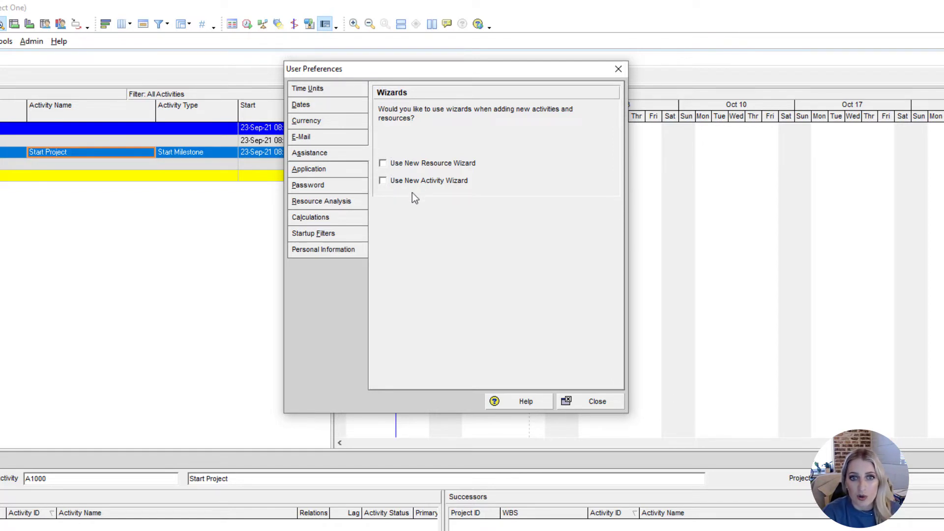
pyautogui.click(597, 402)
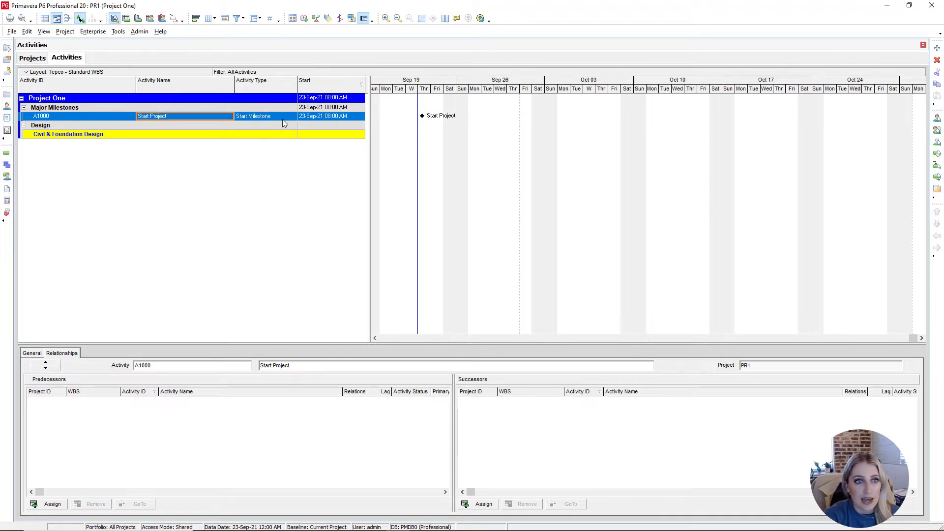
# Add an activity named "Finish Project" under Major Milestones and set its type to Finish Milestone
pyautogui.click(937, 49)
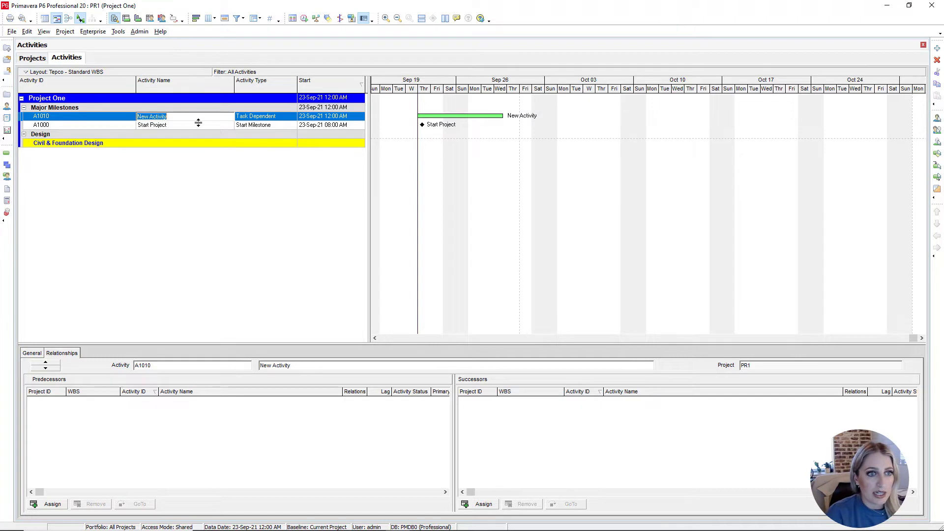
pyautogui.write('Finish Project')
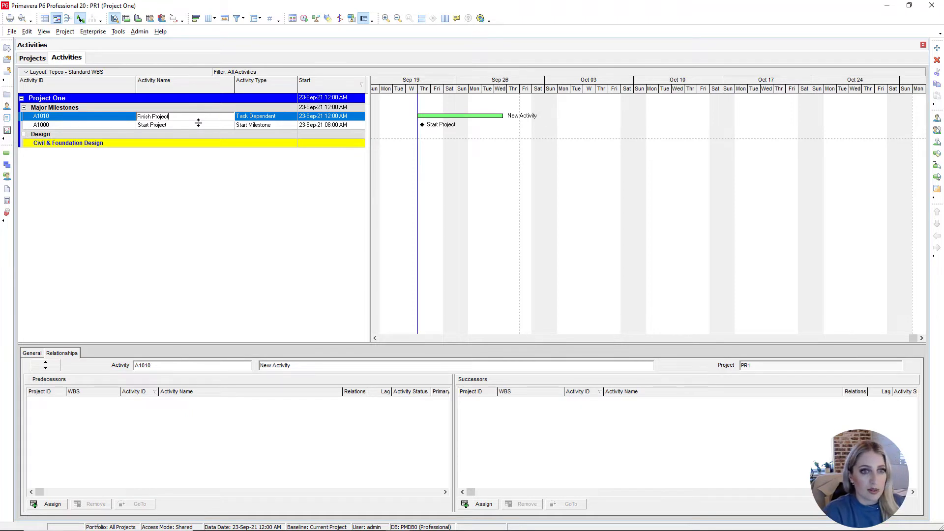
pyautogui.press('Return')
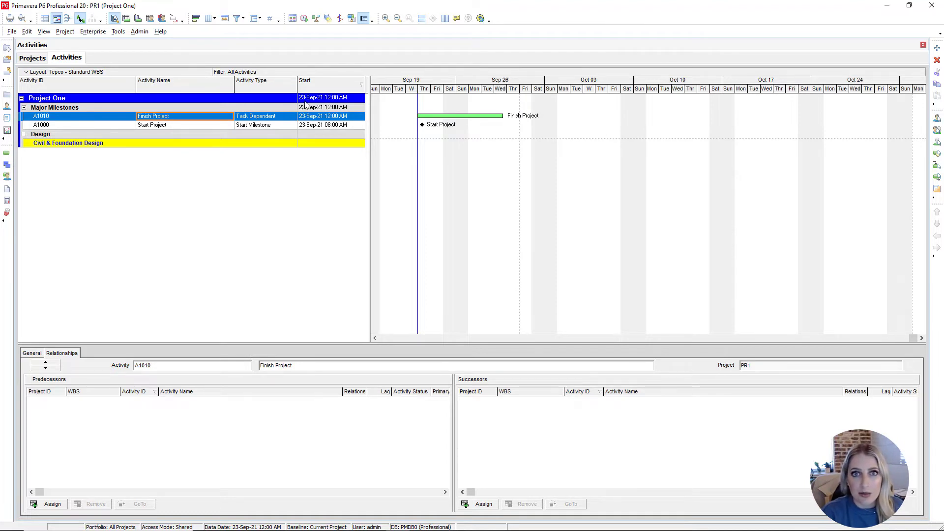
pyautogui.click(33, 353)
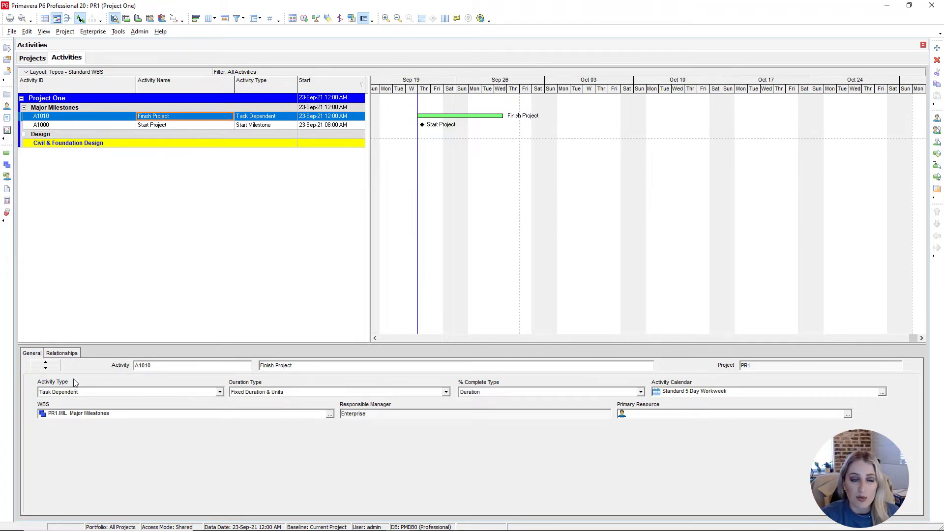
pyautogui.click(220, 392)
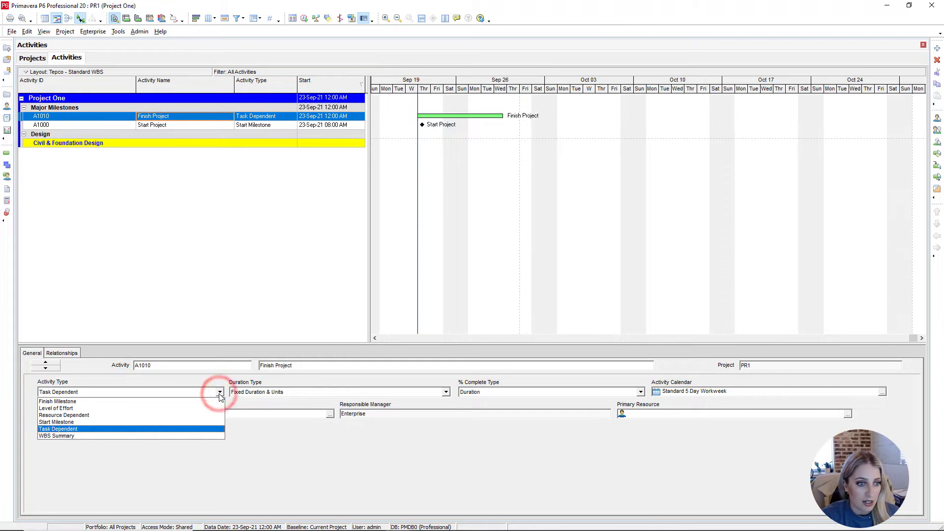
pyautogui.click(81, 401)
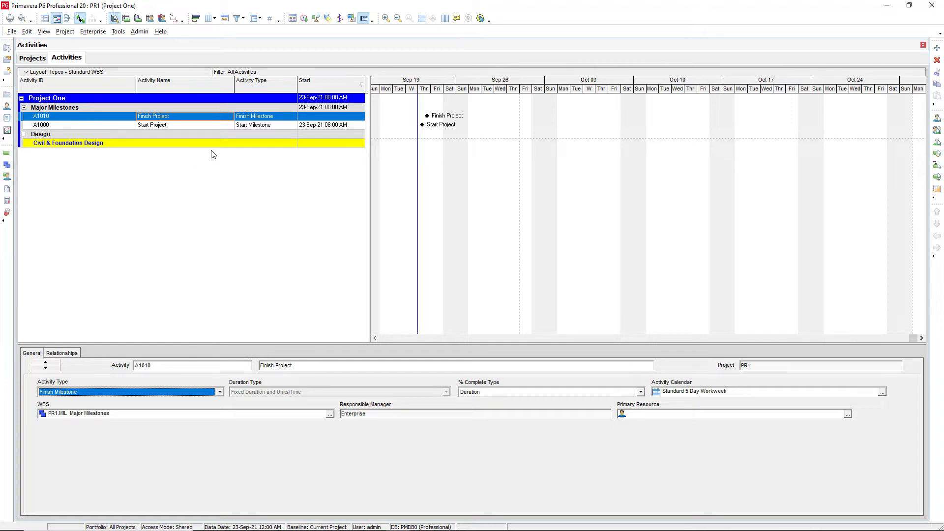
# Add an activity named "Design Summary" under Major Milestones and set its type to Level of Effort
pyautogui.click(937, 48)
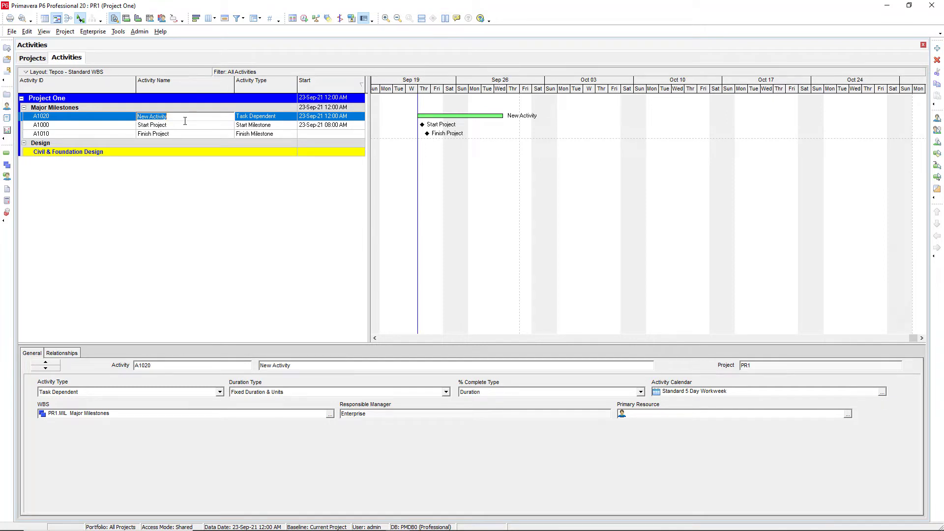
pyautogui.write('Design Summary')
pyautogui.press('Return')
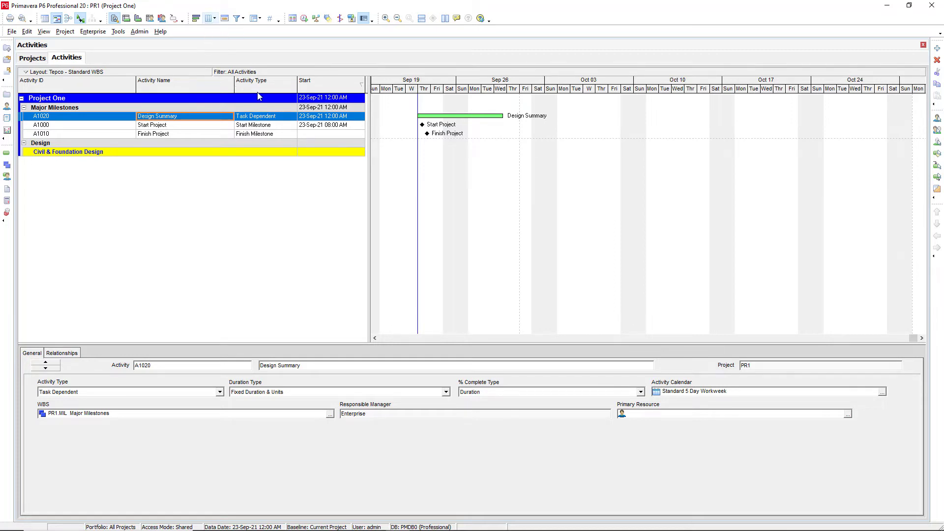
pyautogui.click(284, 119)
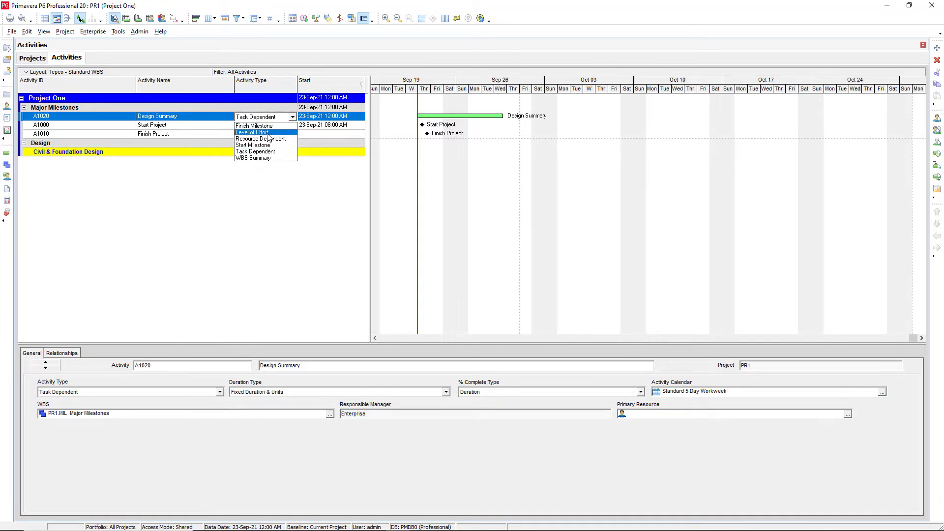
pyautogui.click(266, 132)
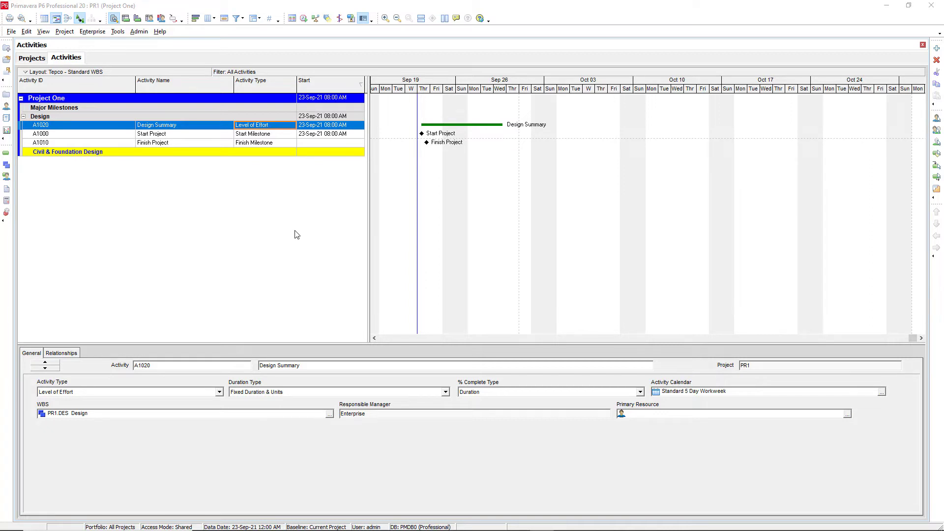
# Add three new activities under the Civil & Foundation Design WBS
pyautogui.click(152, 155)
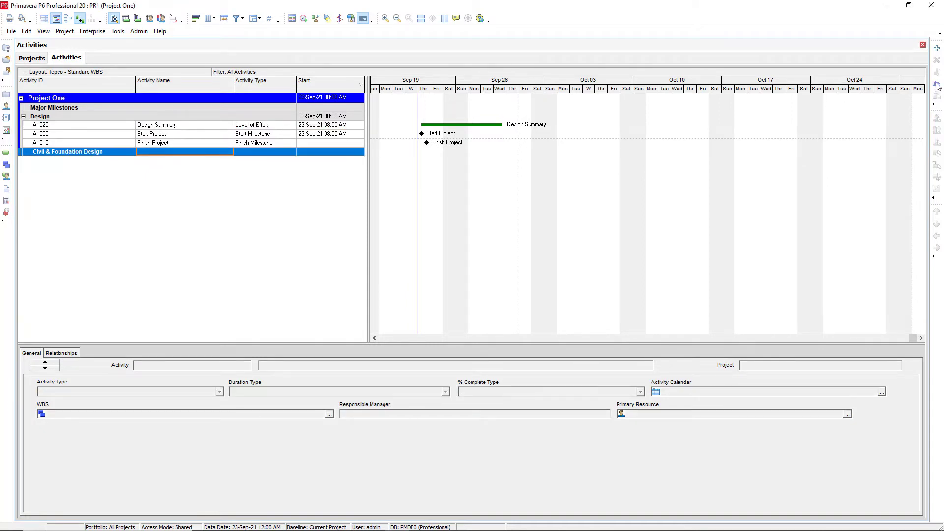
pyautogui.click(937, 48)
pyautogui.click(937, 48)
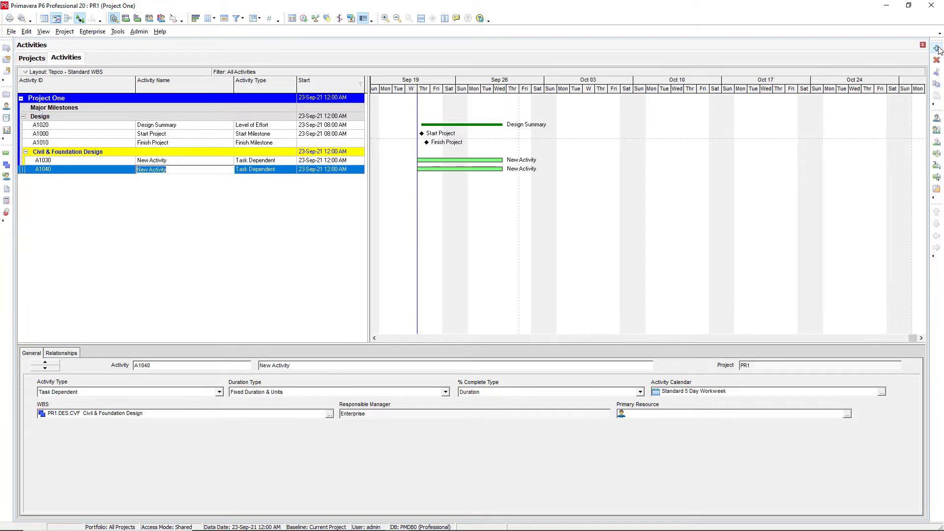
pyautogui.click(937, 48)
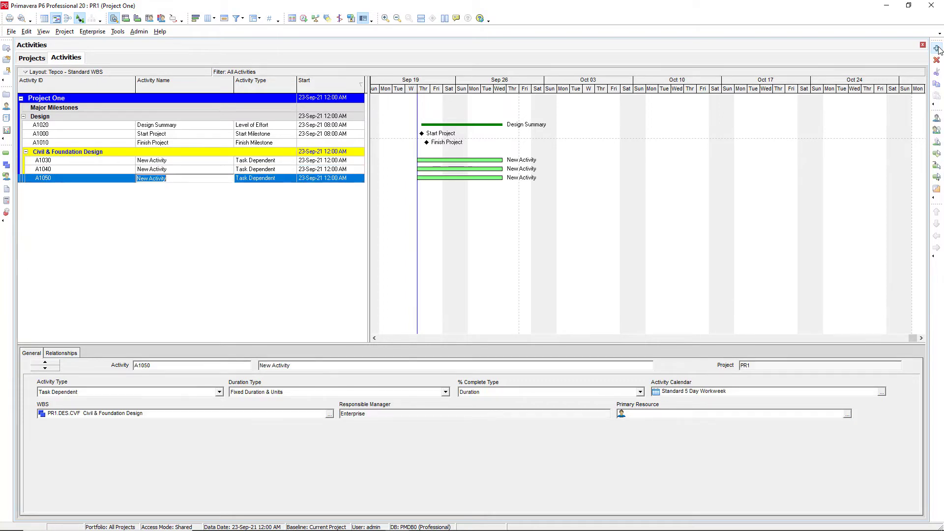
# Name the first new Civil & Foundation Design activity "Design Foundation Drawings"
pyautogui.click(173, 162)
pyautogui.write('De')
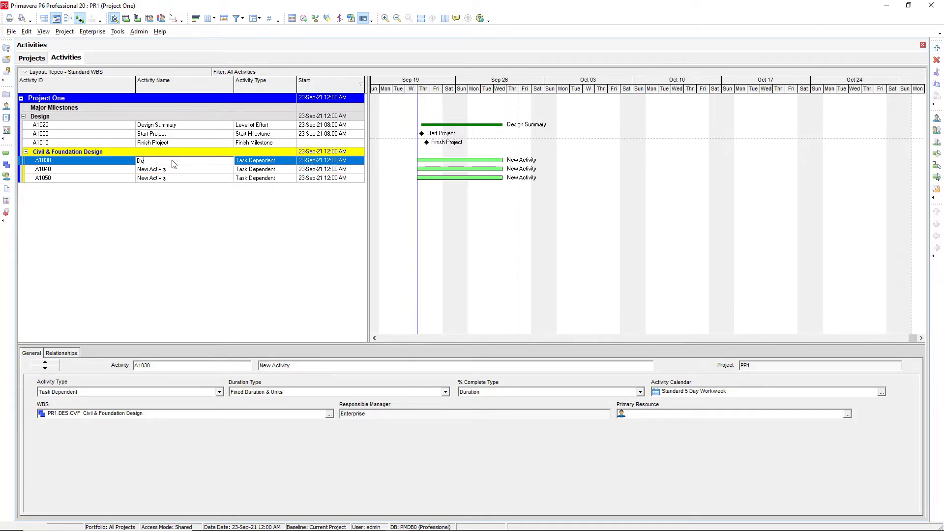
pyautogui.write('sign Foundation Drawings')
pyautogui.press('Return')
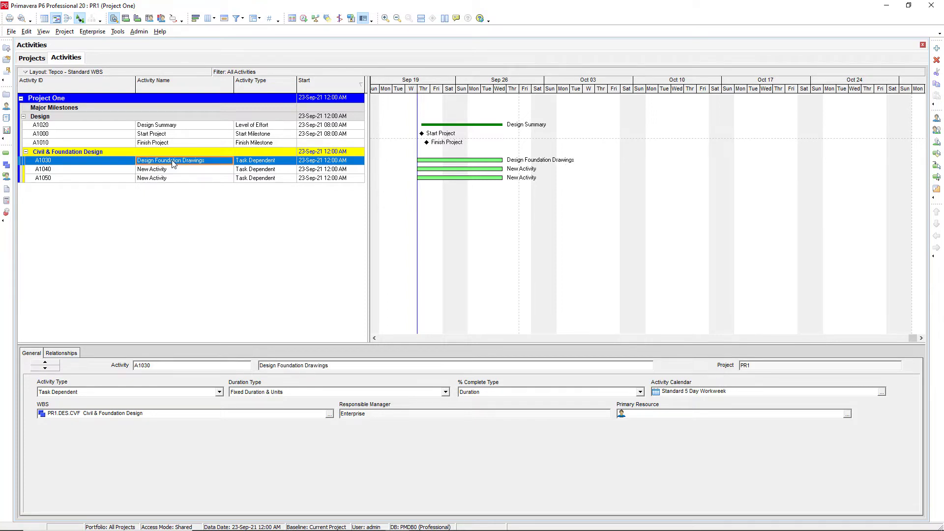
# Name the remaining two Civil & Foundation Design activities "Approve Foundation Drawings" and "Release Foundation Drawings"
pyautogui.press('Down')
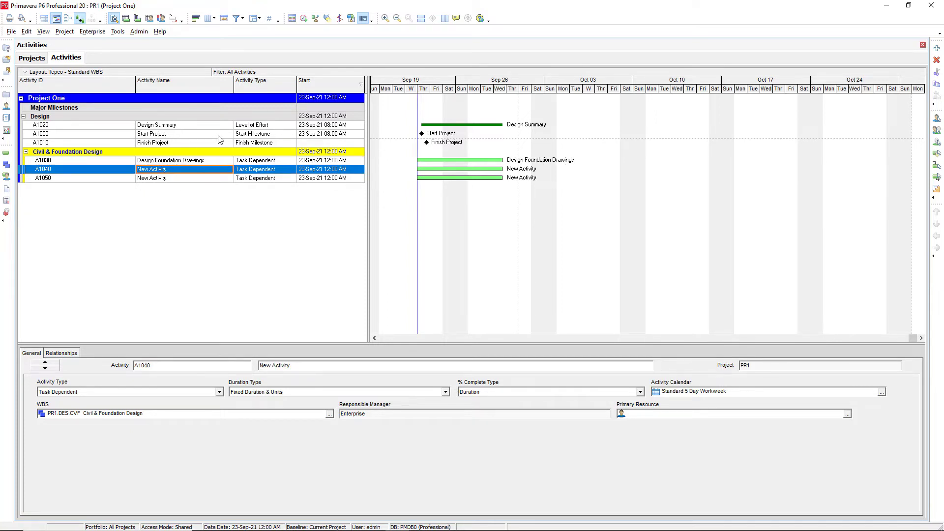
pyautogui.write('Approve')
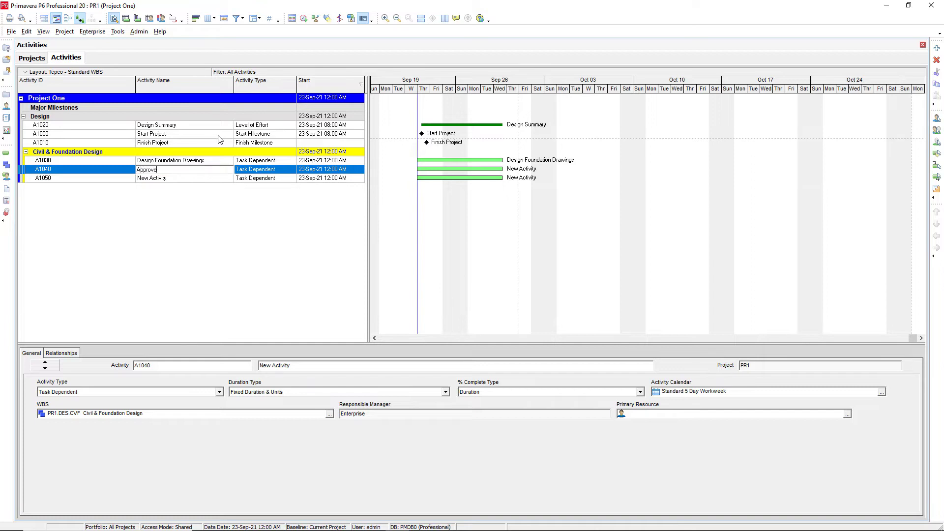
pyautogui.write(' Foundation Drawings')
pyautogui.press('Return')
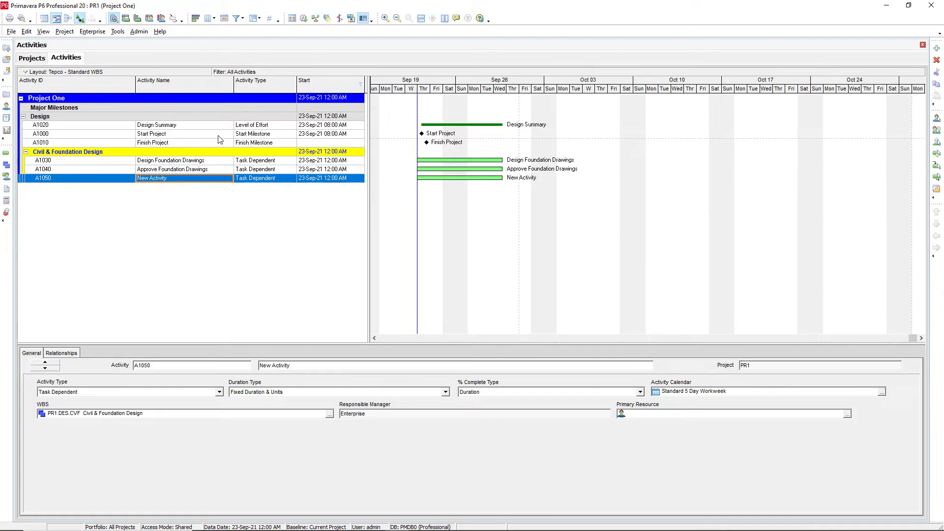
pyautogui.write('Release Foundation Drawings')
pyautogui.press('Return')
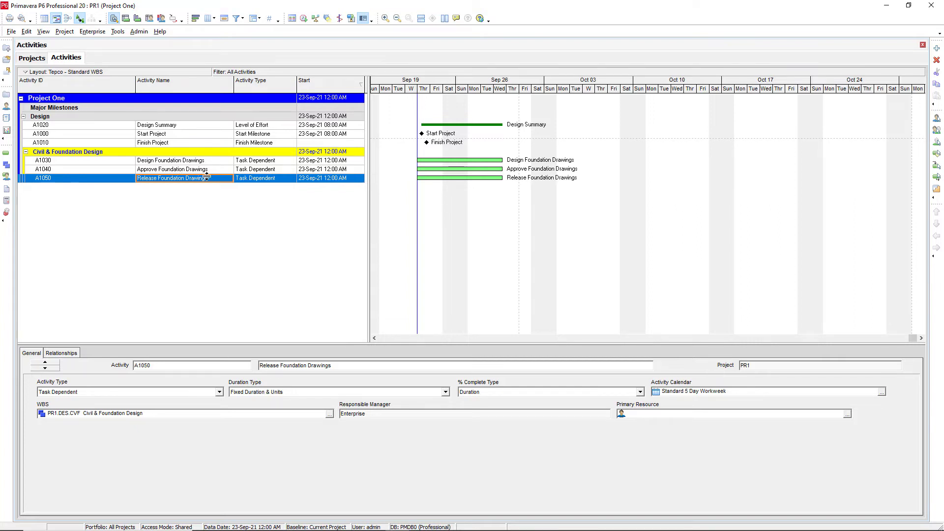
# Assign the Start Project milestone as a predecessor of the Design Foundation Drawings activity
pyautogui.click(189, 162)
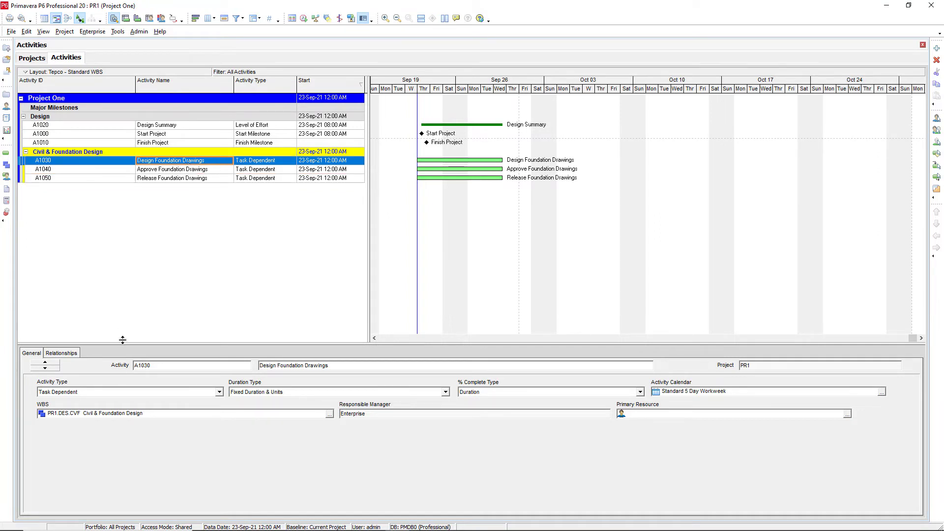
pyautogui.click(63, 353)
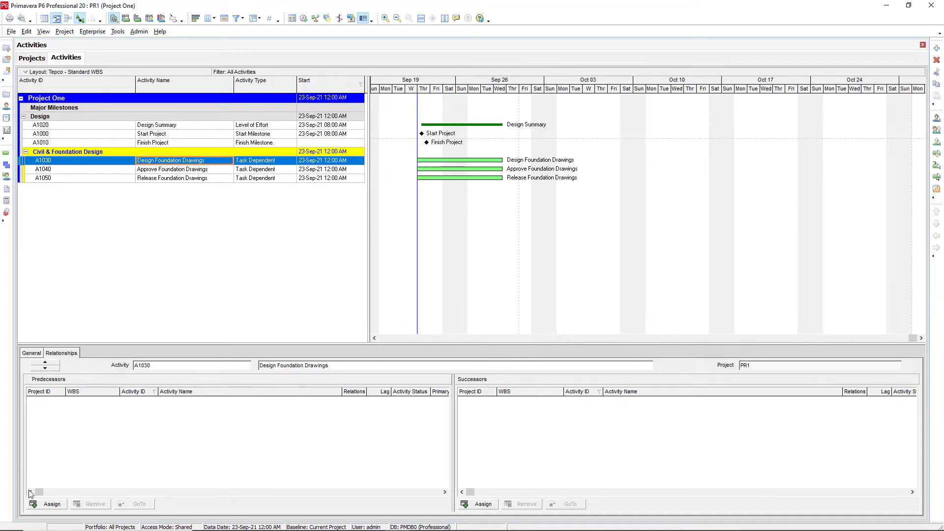
pyautogui.click(49, 504)
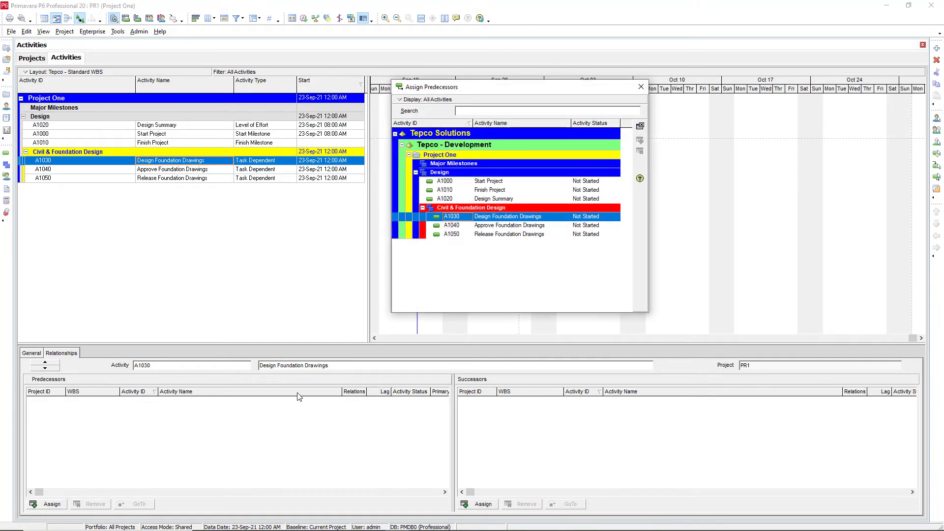
pyautogui.click(491, 181)
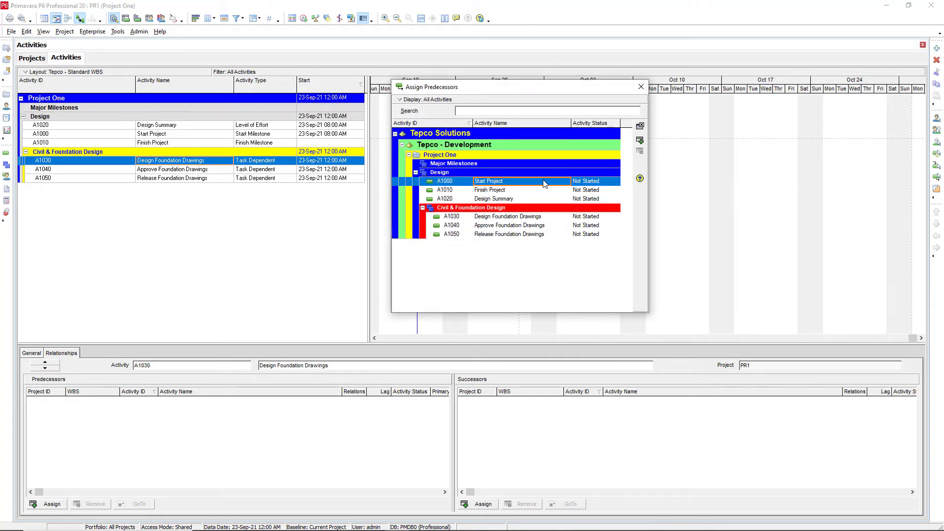
pyautogui.click(639, 141)
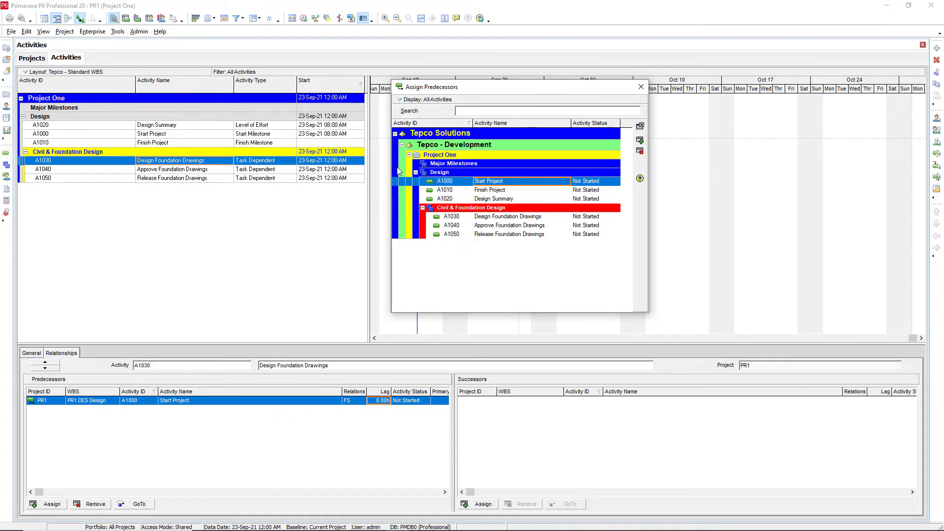
pyautogui.click(641, 87)
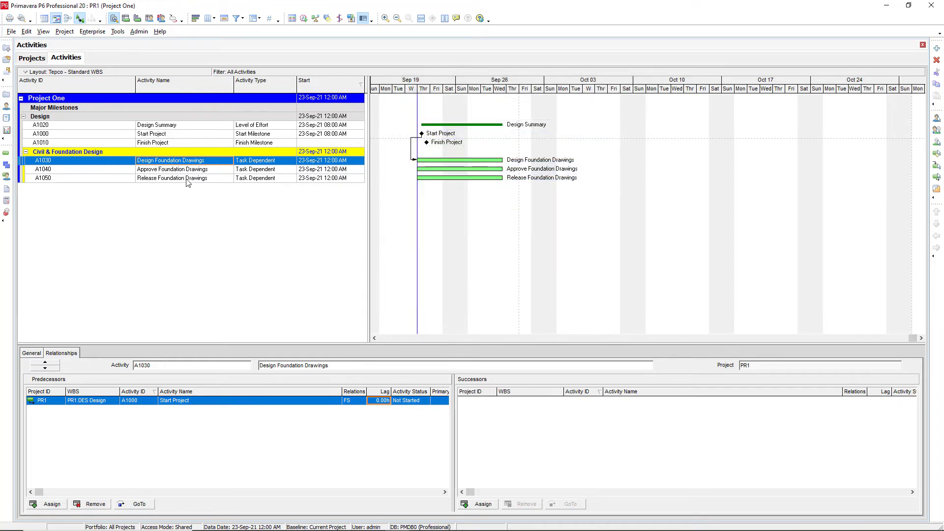
# Assign the Finish Project milestone as a successor of the Release Foundation Drawings activity
pyautogui.click(187, 179)
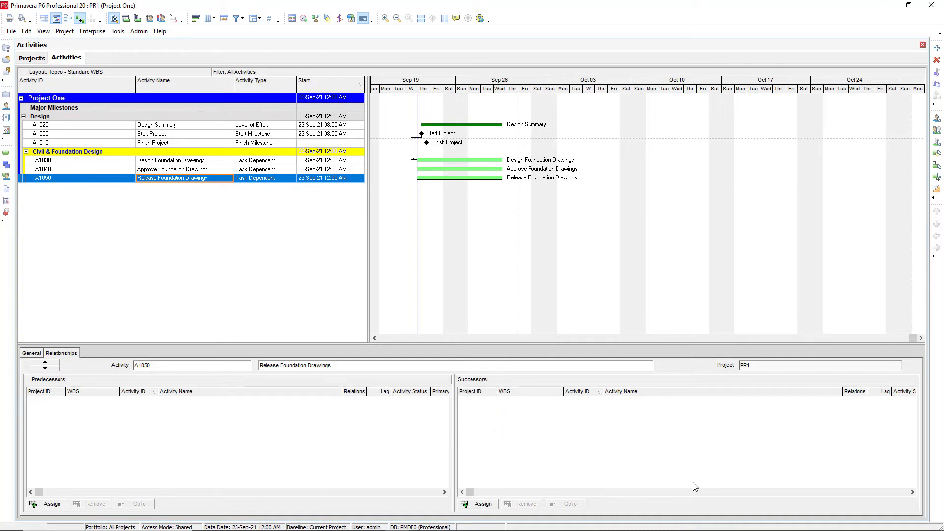
pyautogui.click(490, 505)
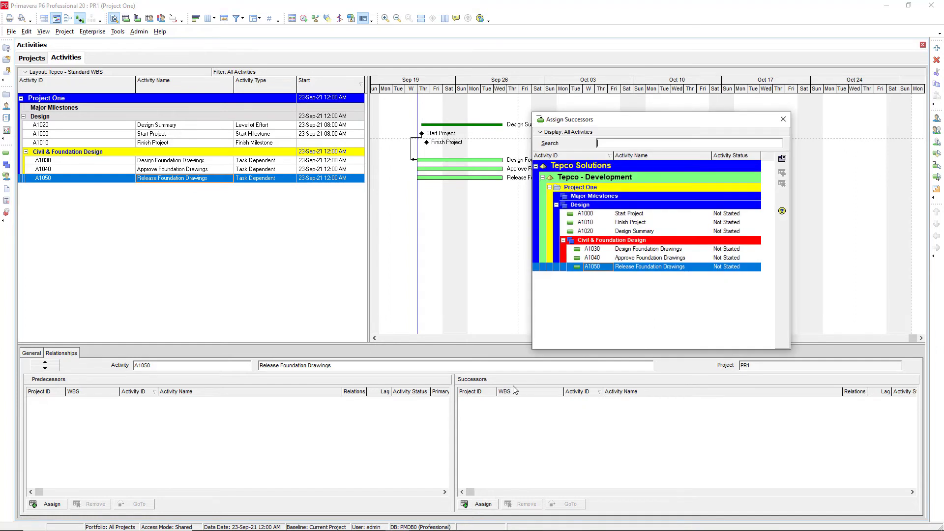
pyautogui.click(639, 223)
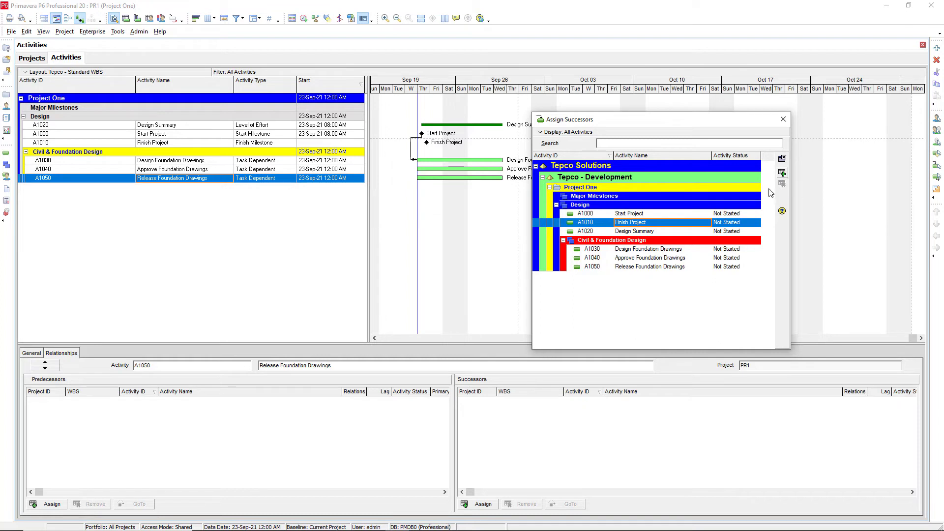
pyautogui.doubleClick(657, 225)
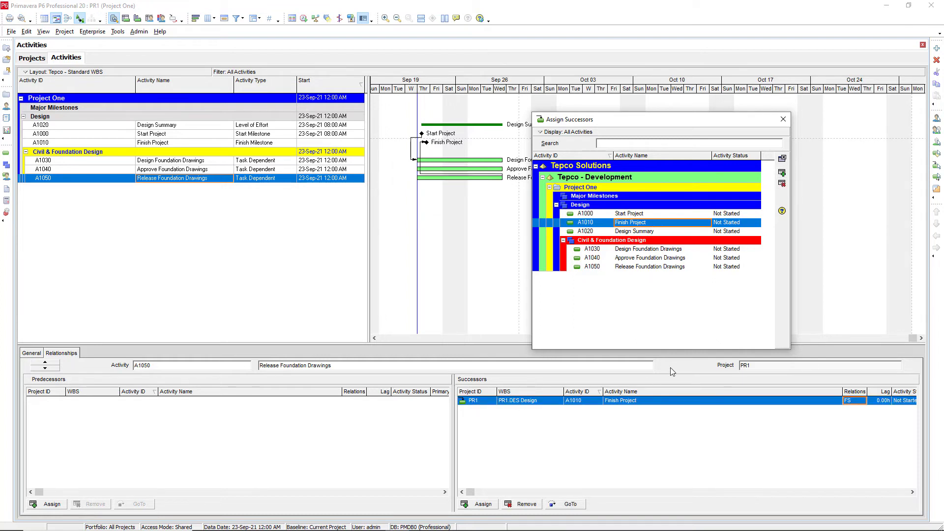
pyautogui.click(782, 123)
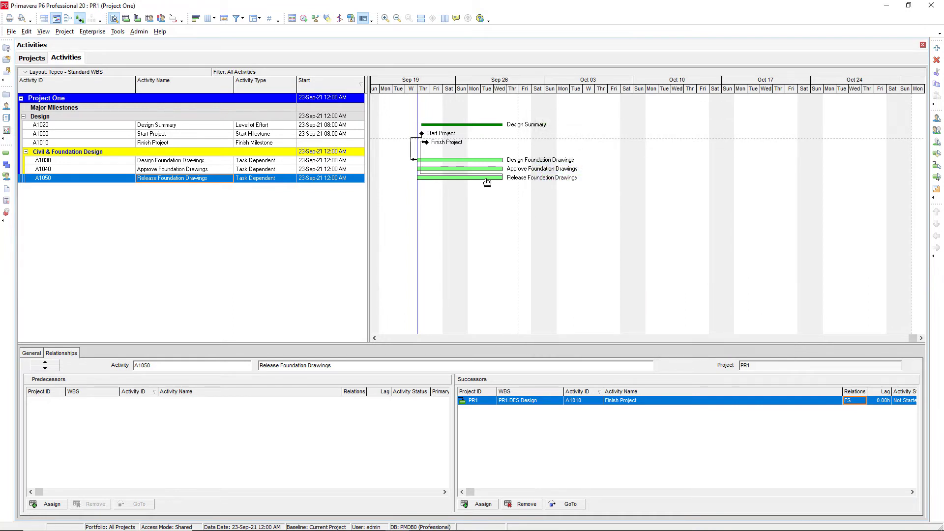
# Assign Design Summary as a predecessor of Design Foundation Drawings with relationship type SS
pyautogui.click(207, 123)
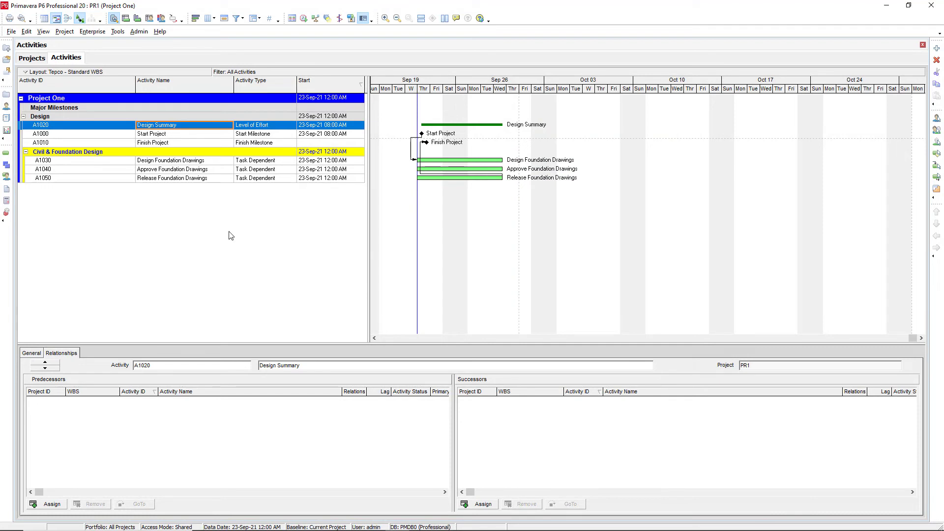
pyautogui.click(212, 161)
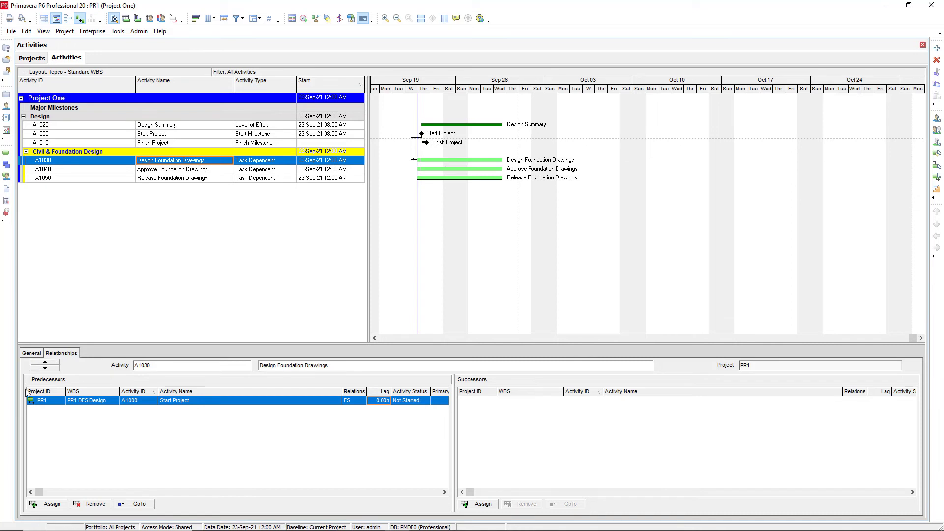
pyautogui.click(48, 504)
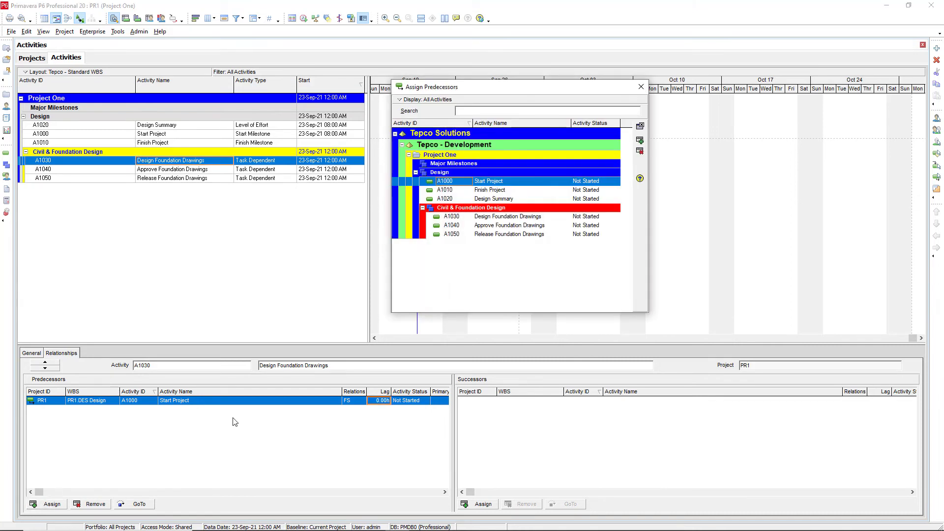
pyautogui.doubleClick(507, 199)
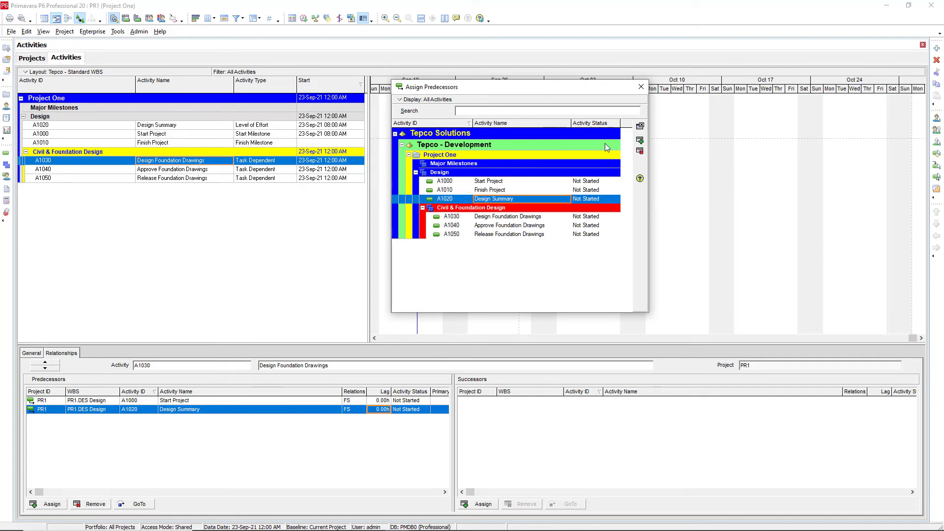
pyautogui.click(640, 93)
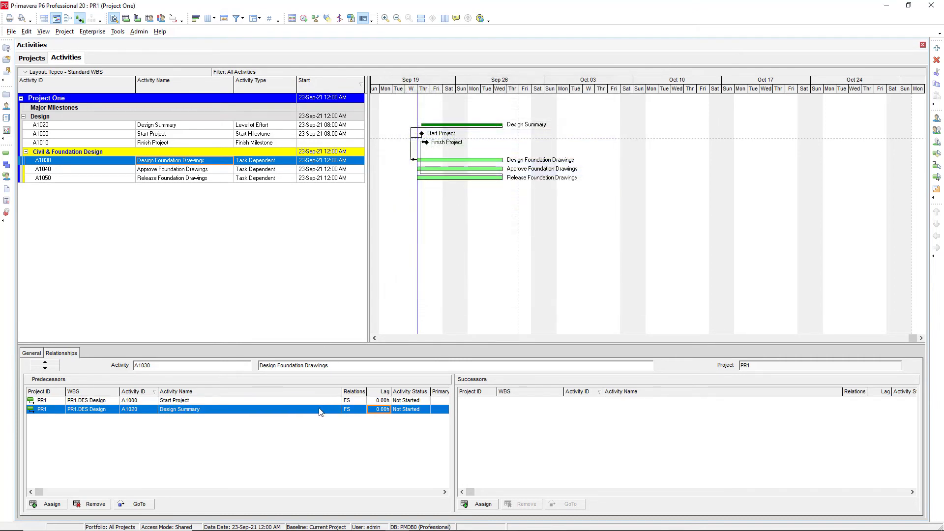
pyautogui.click(357, 411)
pyautogui.click(358, 411)
pyautogui.click(358, 437)
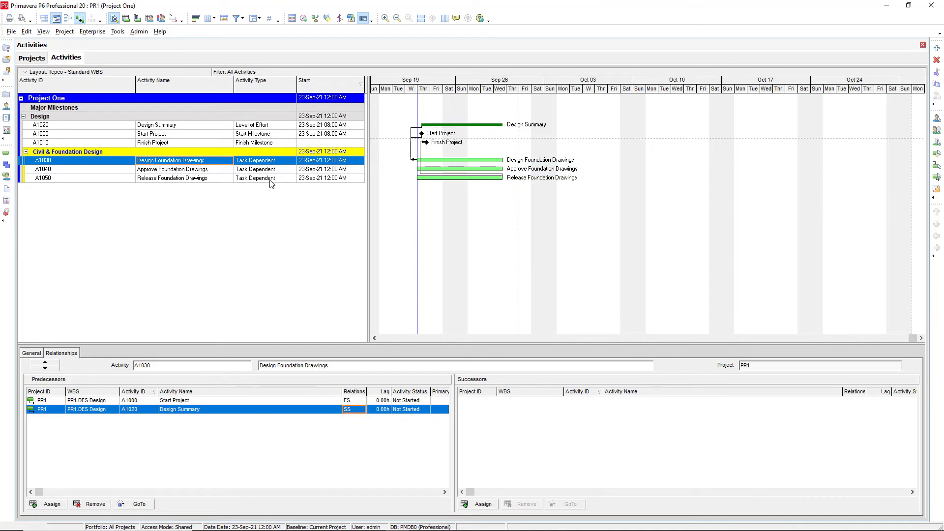
# Assign Design Summary as a successor of Release Foundation Drawings with relationship type FF
pyautogui.click(179, 178)
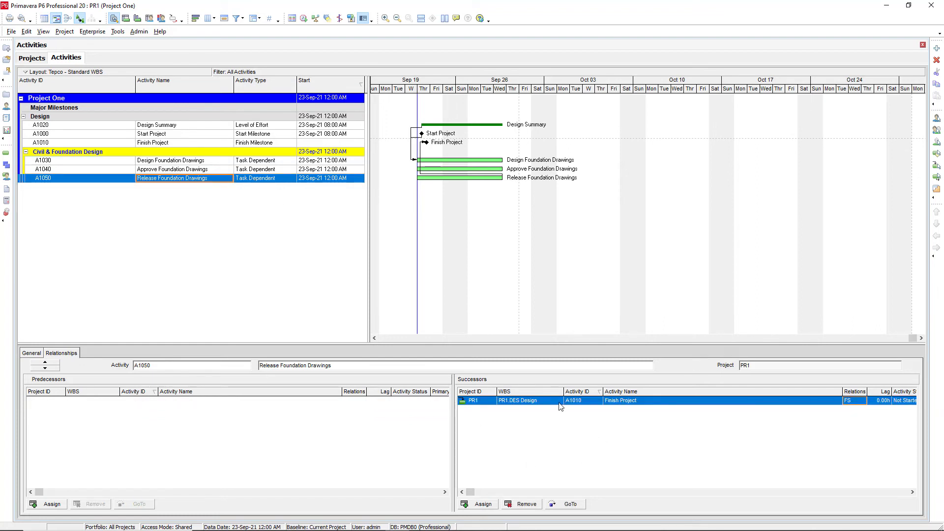
pyautogui.click(474, 505)
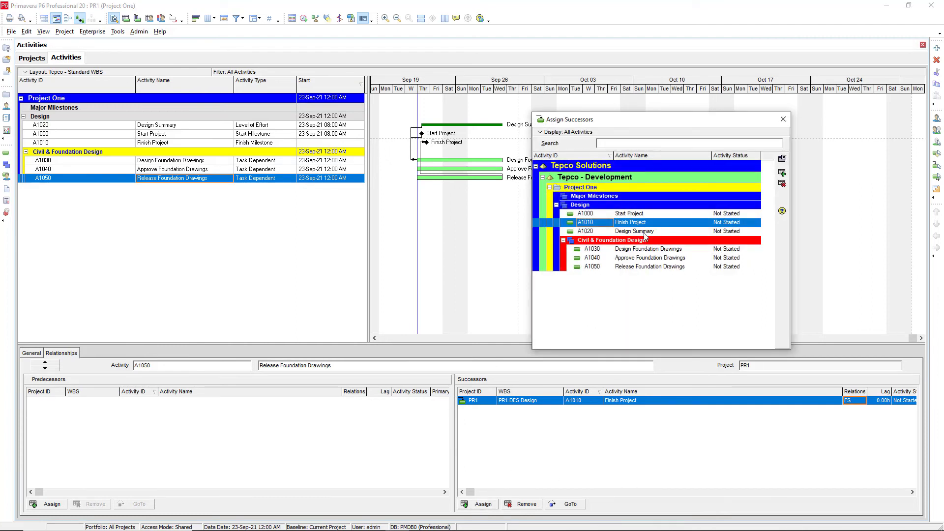
pyautogui.doubleClick(644, 233)
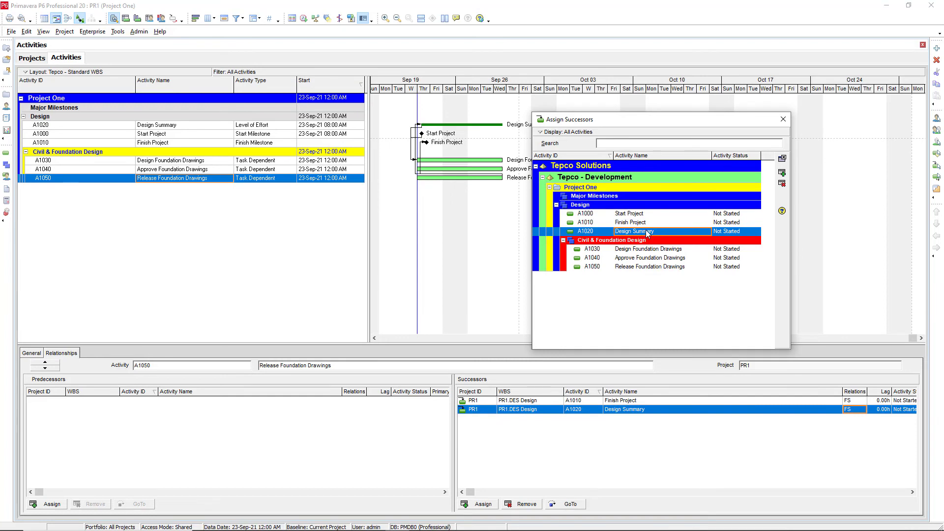
pyautogui.click(783, 119)
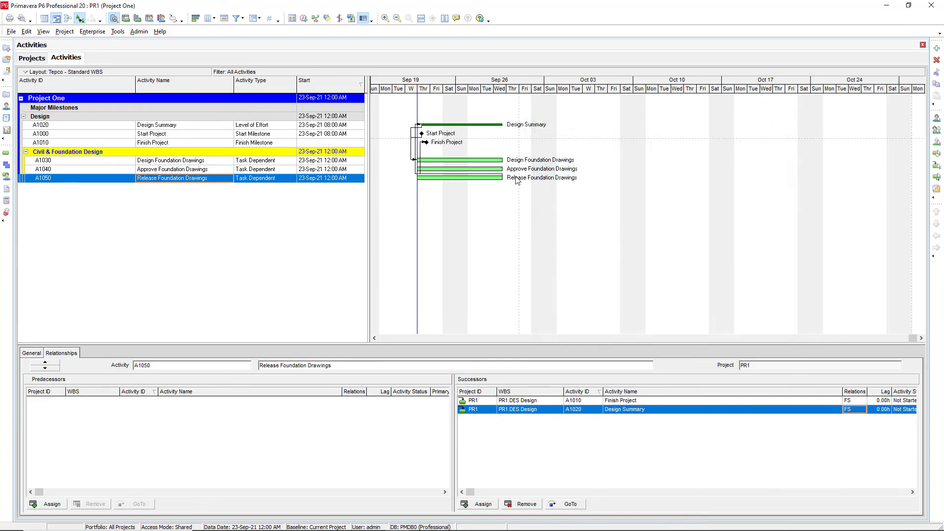
pyautogui.click(859, 411)
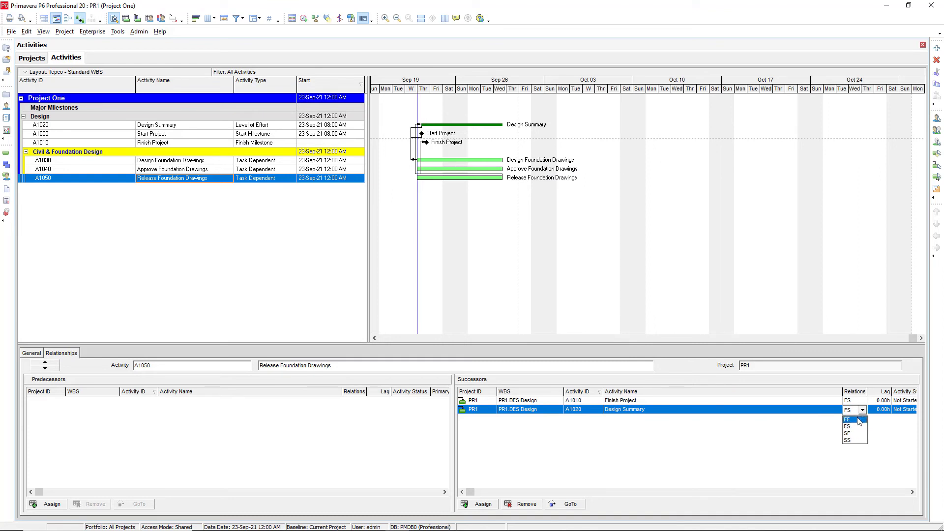
pyautogui.click(857, 419)
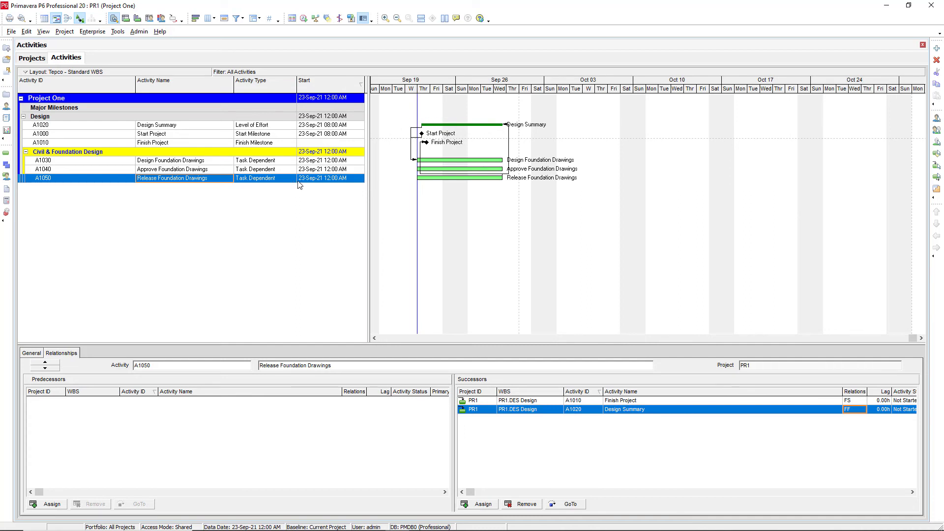
# Link the three Civil & Foundation Design activities in sequence, from Design Foundation Drawings through Release Foundation Drawings
pyautogui.click(165, 164)
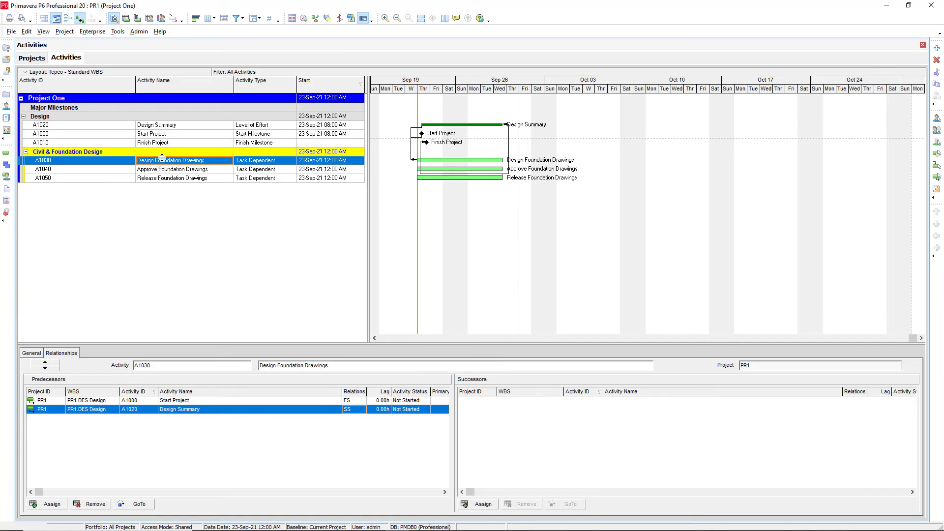
pyautogui.keyDown('shift'); pyautogui.click(182, 179); pyautogui.keyUp('shift')
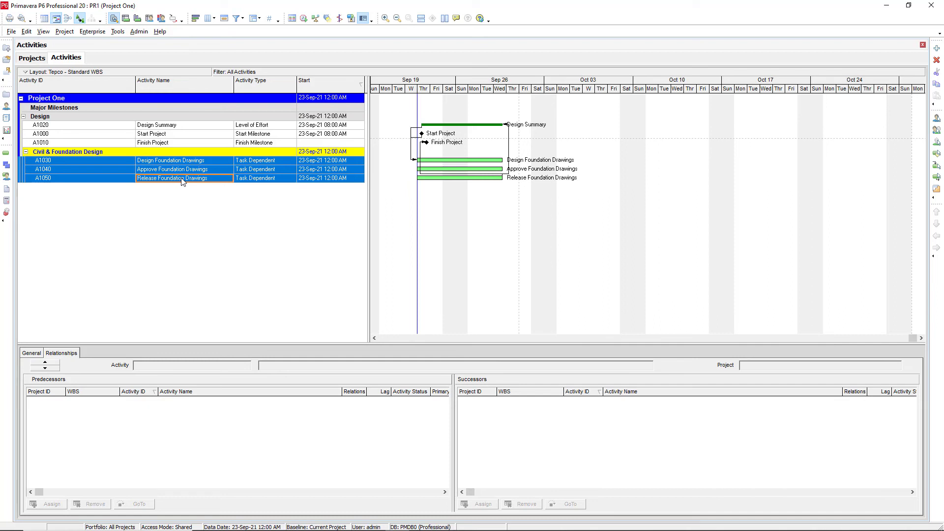
pyautogui.rightClick(181, 179)
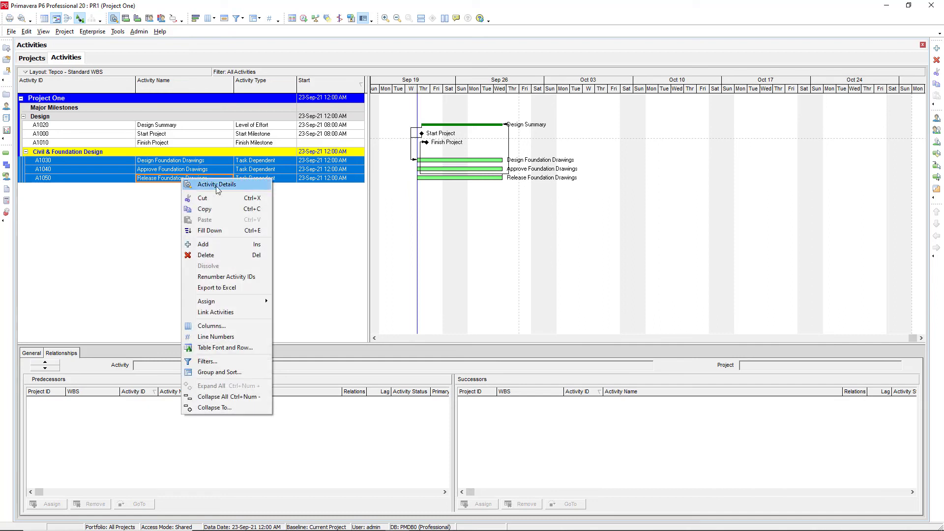
pyautogui.click(235, 312)
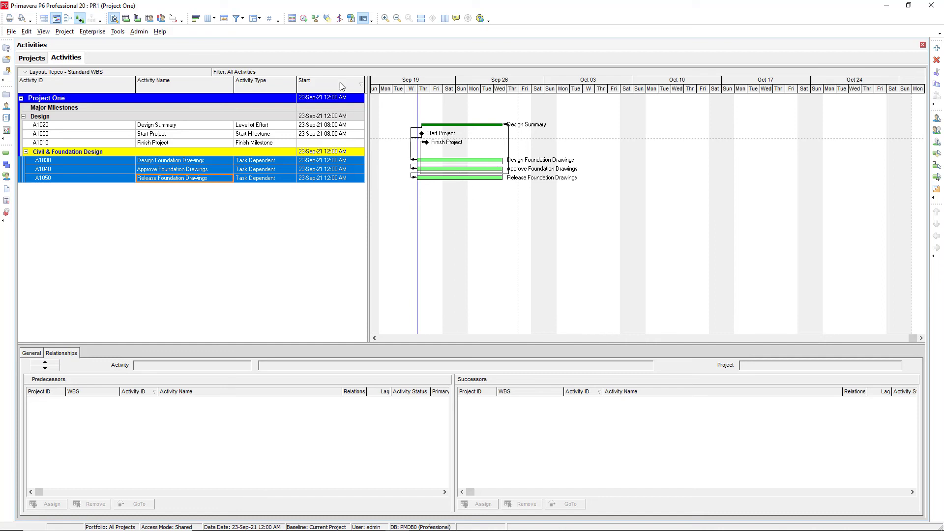
# Schedule the project using its own data date
pyautogui.click(304, 19)
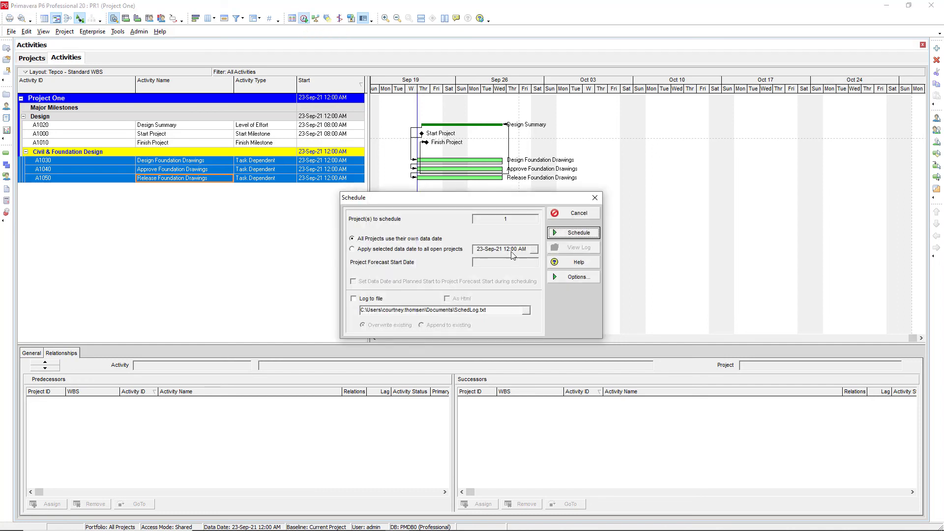
pyautogui.click(578, 233)
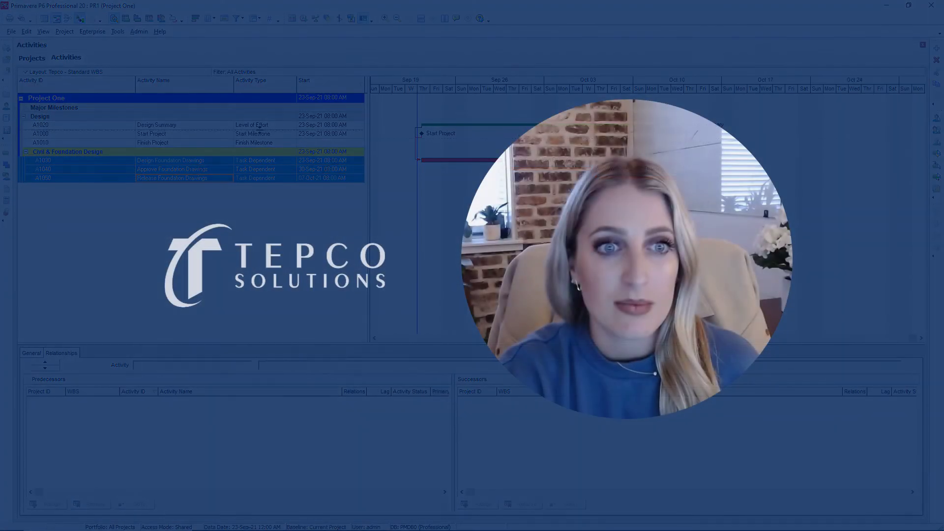
pyautogui.click(625, 182)
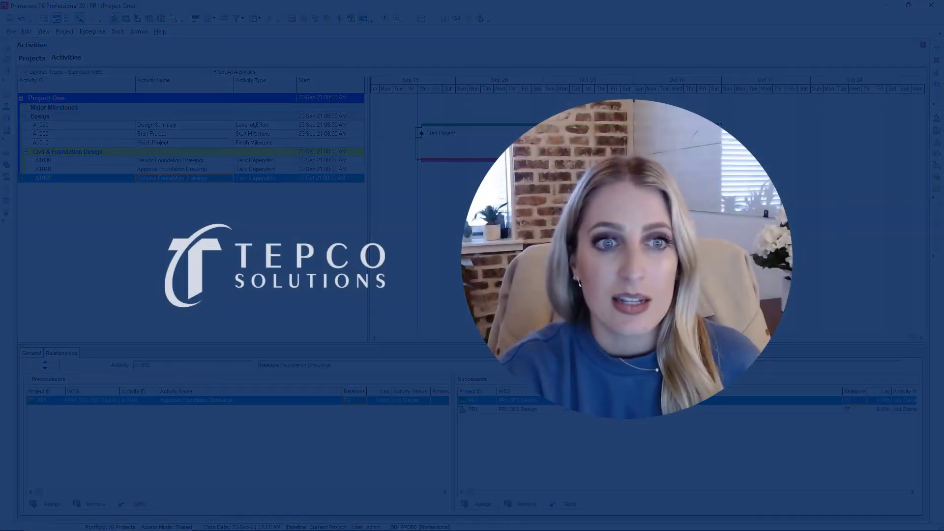